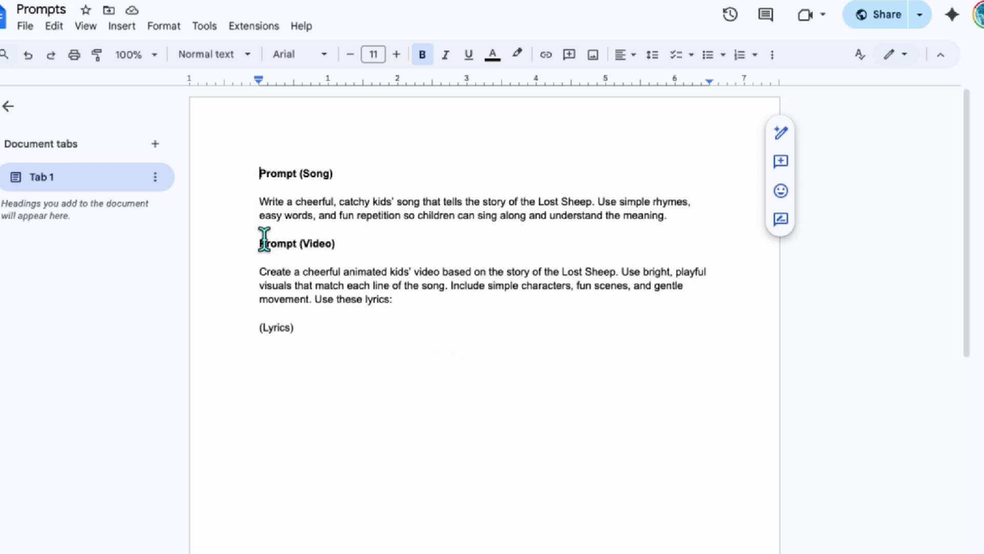
Step: Copy the song prompt about the Lost Sheep from the Prompts document and submit it in ChatGPT
left_click_drag(258, 205, 692, 226)
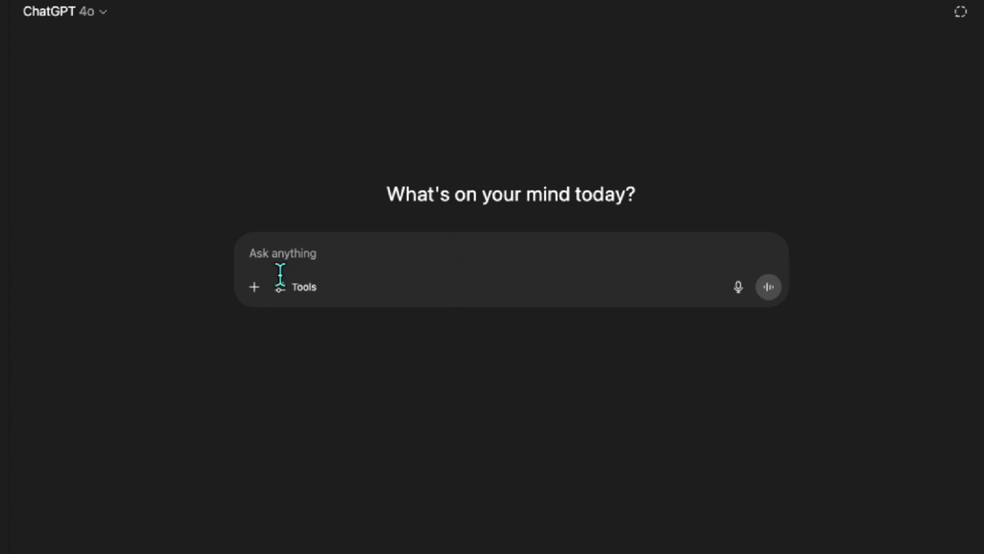
right_click(263, 260)
left_click(297, 362)
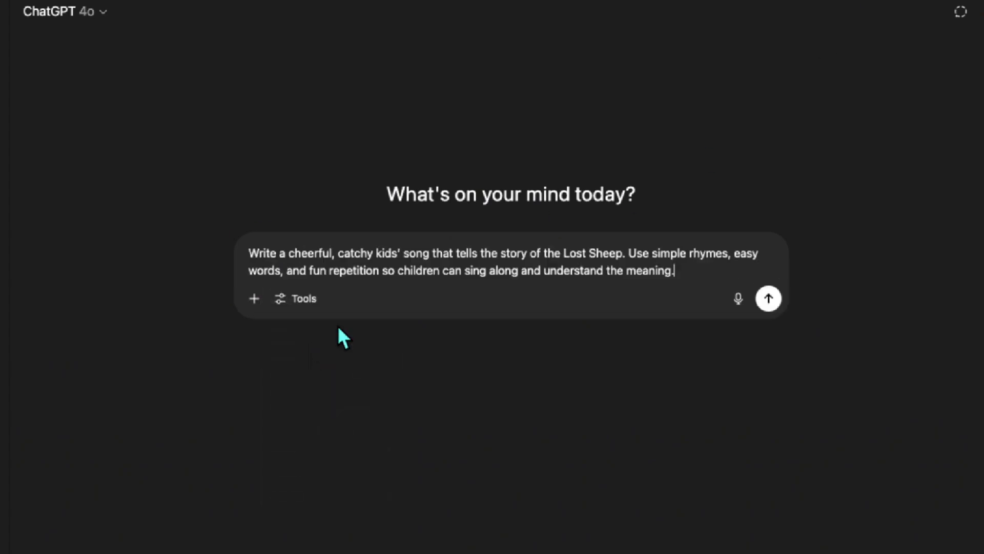
left_click_drag(623, 253, 563, 253)
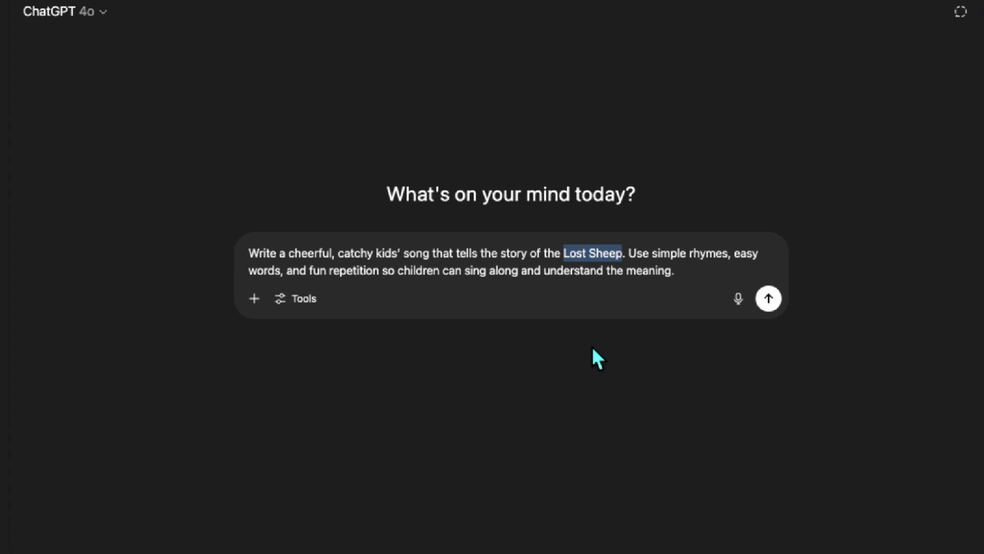
left_click(762, 306)
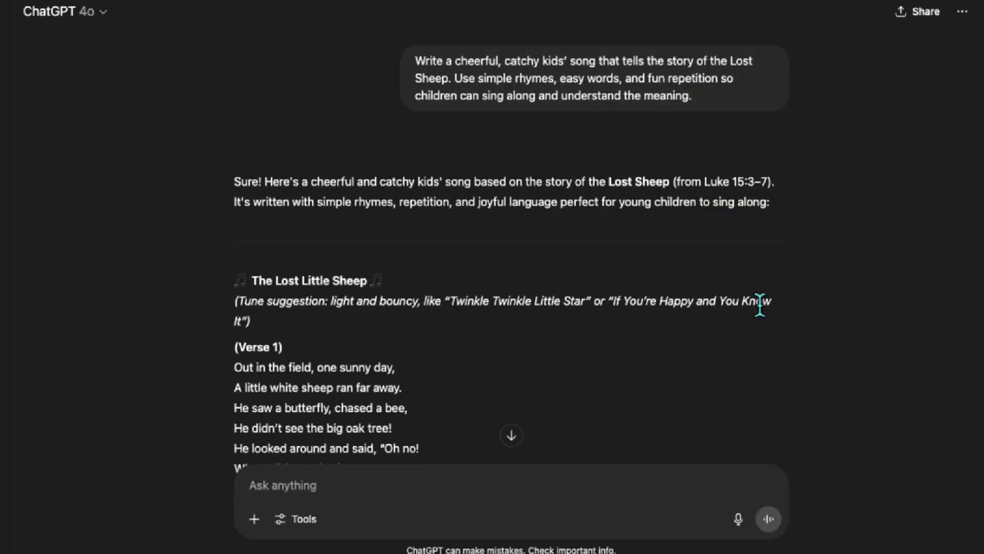
Step: Read through the generated song lyrics, checking the verses and the repeated chorus
scroll(760, 306, "down", 5)
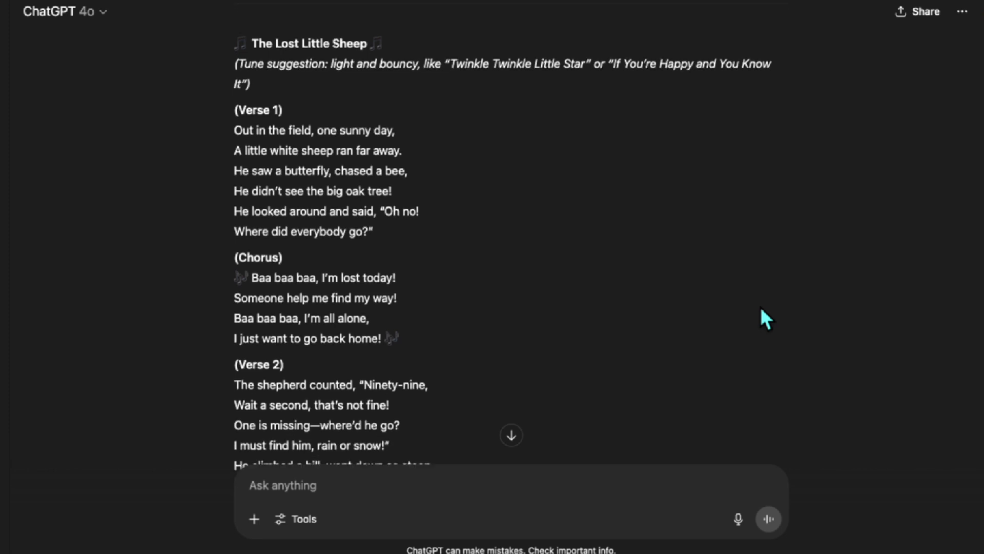
scroll(302, 328, "down", 2)
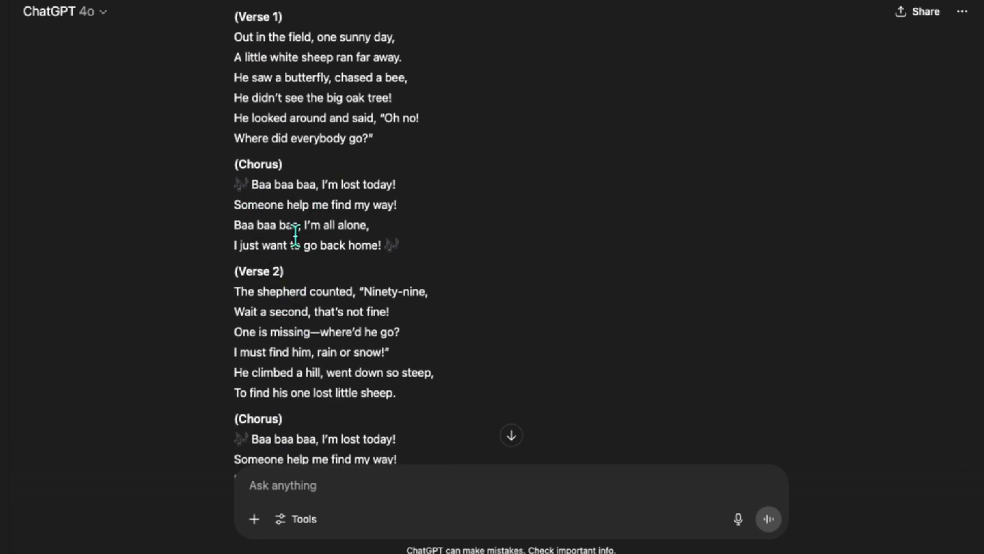
left_click_drag(252, 186, 413, 190)
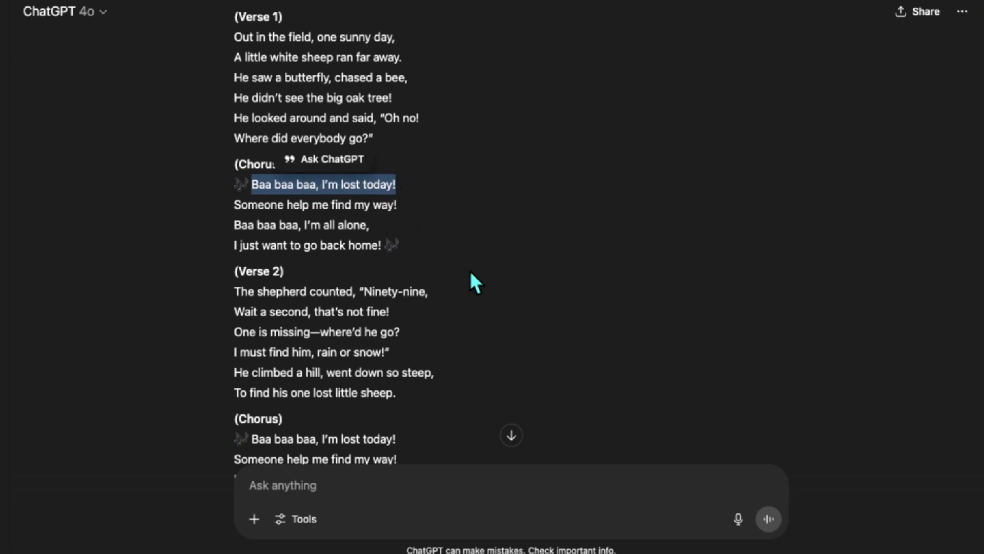
left_click(481, 275)
scroll(497, 330, "down", 3)
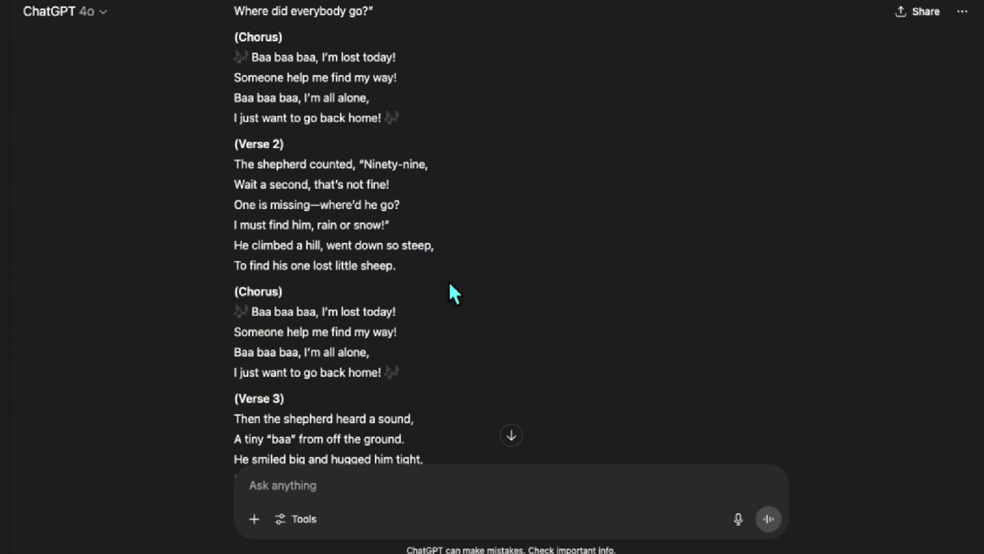
scroll(515, 305, "down", 2)
scroll(465, 305, "down", 3)
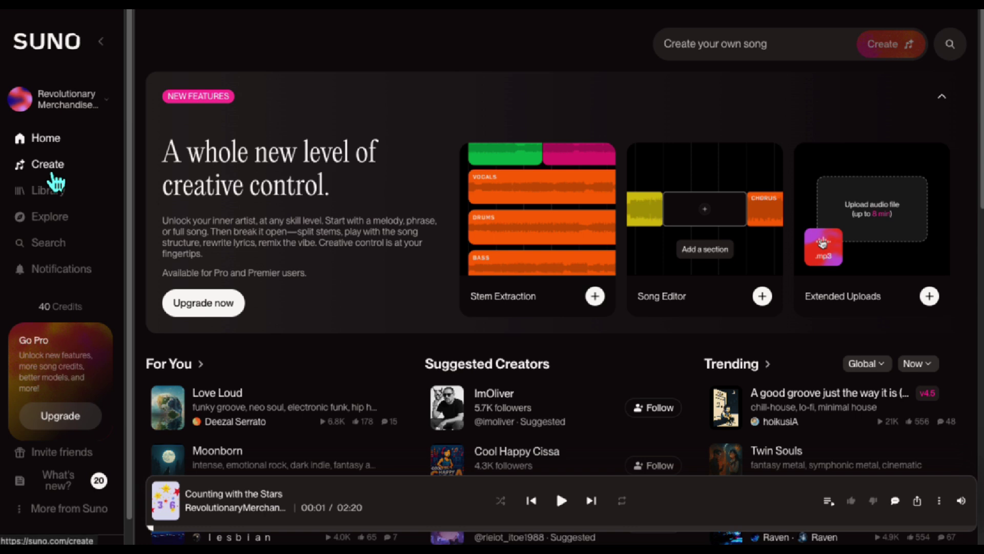
Step: Switch to Suno, start a new custom song and add the complete lyrics copied from ChatGPT
left_click(52, 173)
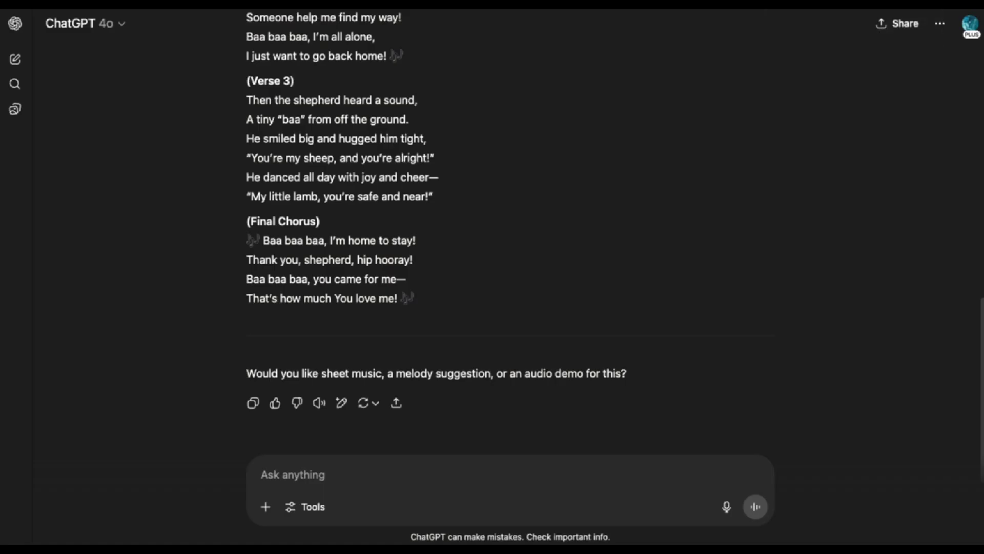
scroll(456, 180, "up", 10)
left_click_drag(457, 180, 423, 345)
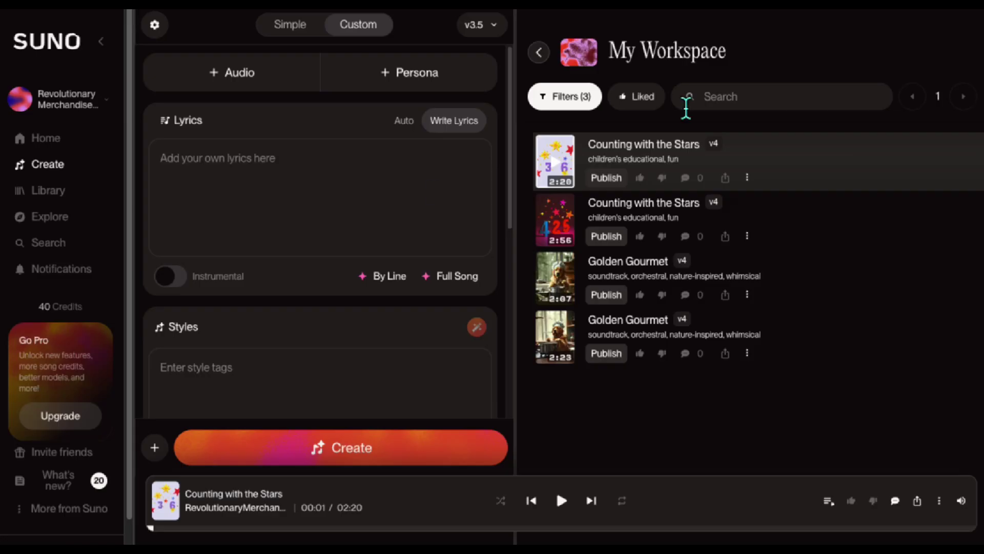
left_click(195, 180)
key("super+v")
Step: Remove the tune suggestion line beneath the title from the lyrics and generate the song without style tags
scroll(220, 202, "up", 10)
triple_click(220, 190)
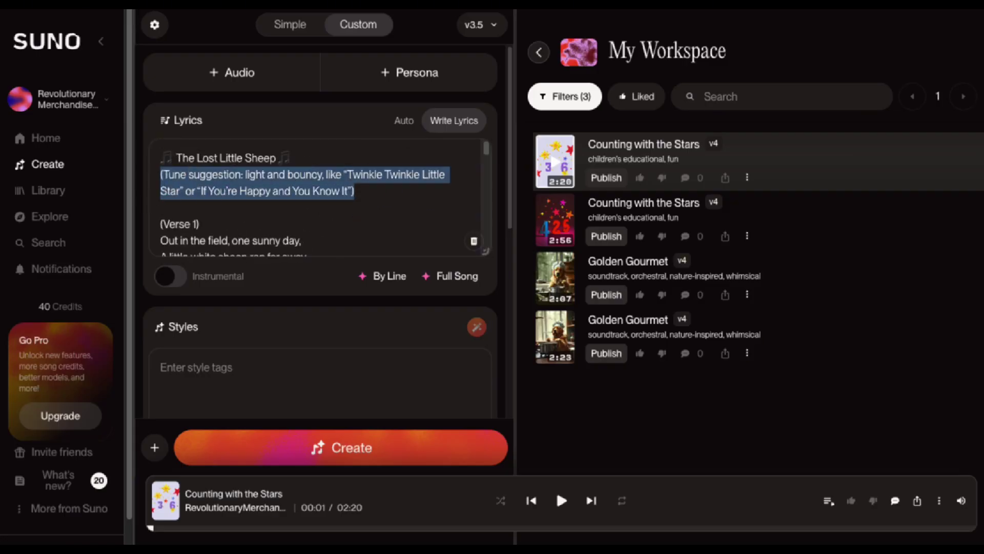
scroll(263, 191, "down", 10)
scroll(265, 296, "down", 3)
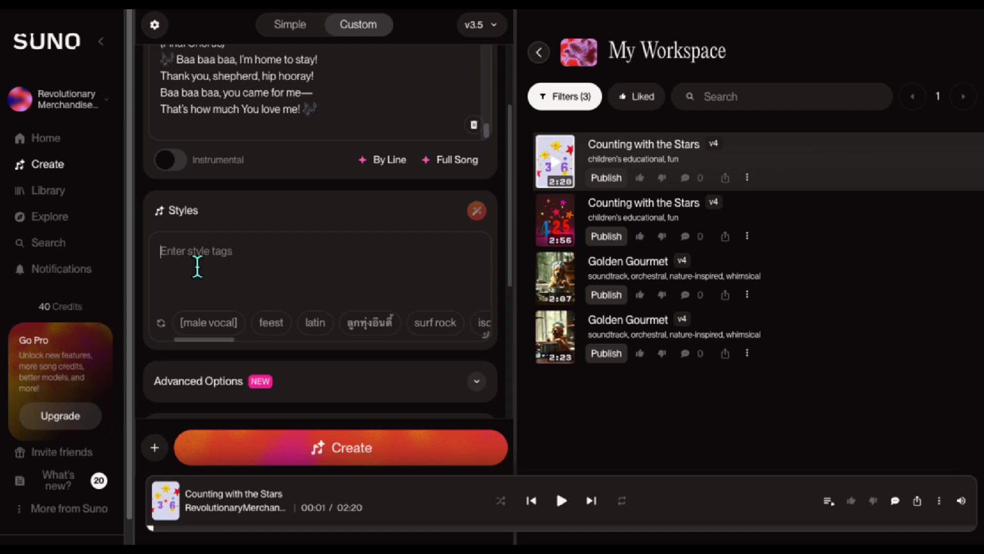
left_click(364, 451)
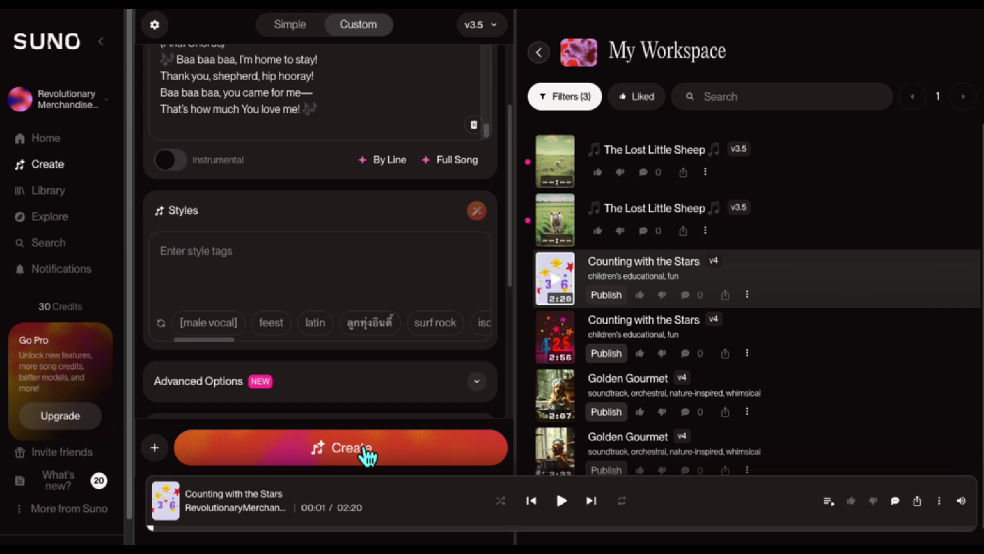
Step: Listen to both generated versions of The Lost Little Sheep and pause playback
left_click(565, 237)
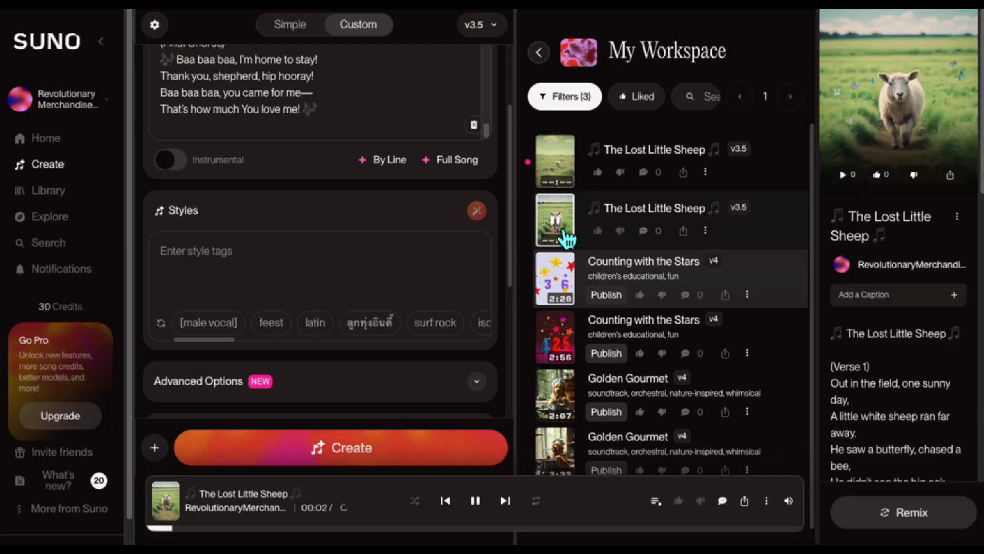
left_click(568, 171)
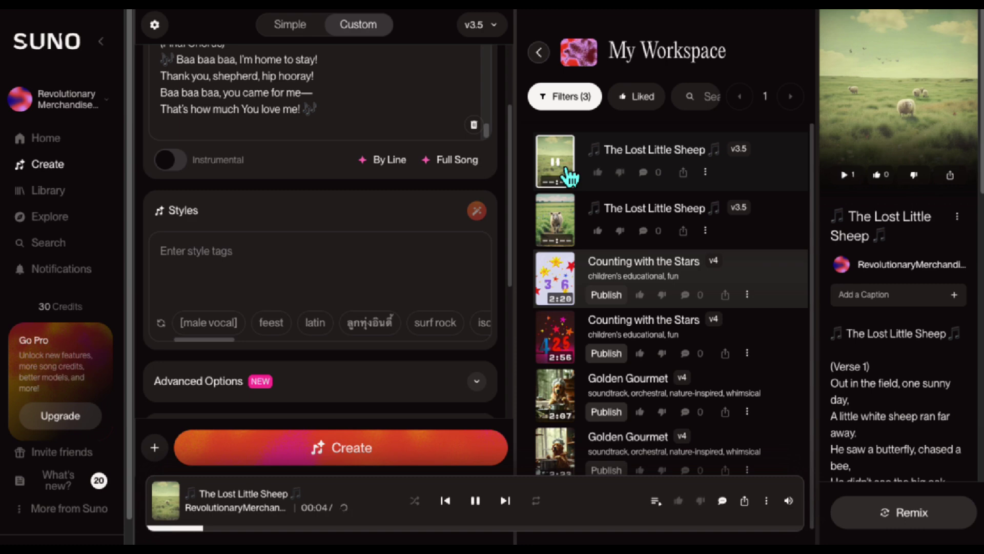
left_click(568, 174)
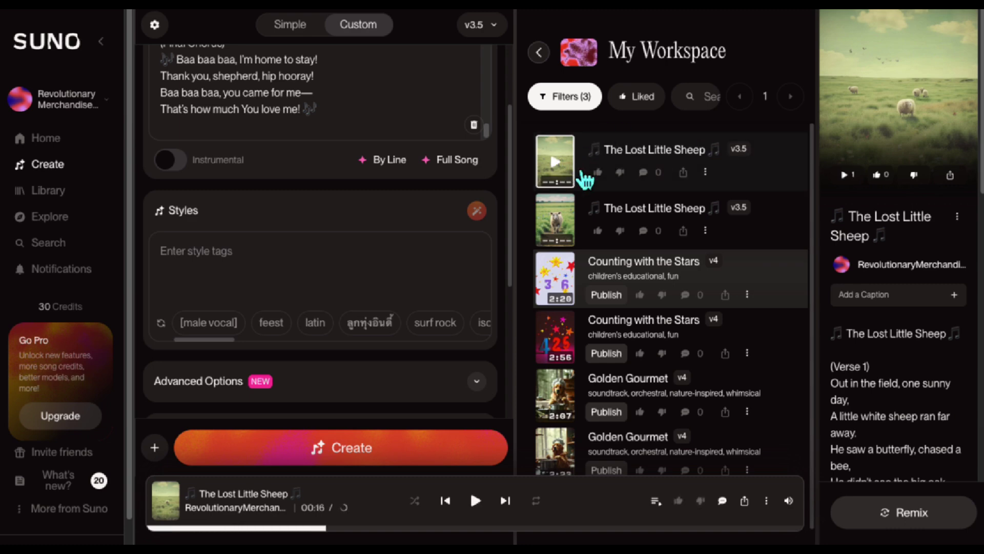
Step: Download the first listed version of The Lost Little Sheep as an MP3
left_click(710, 175)
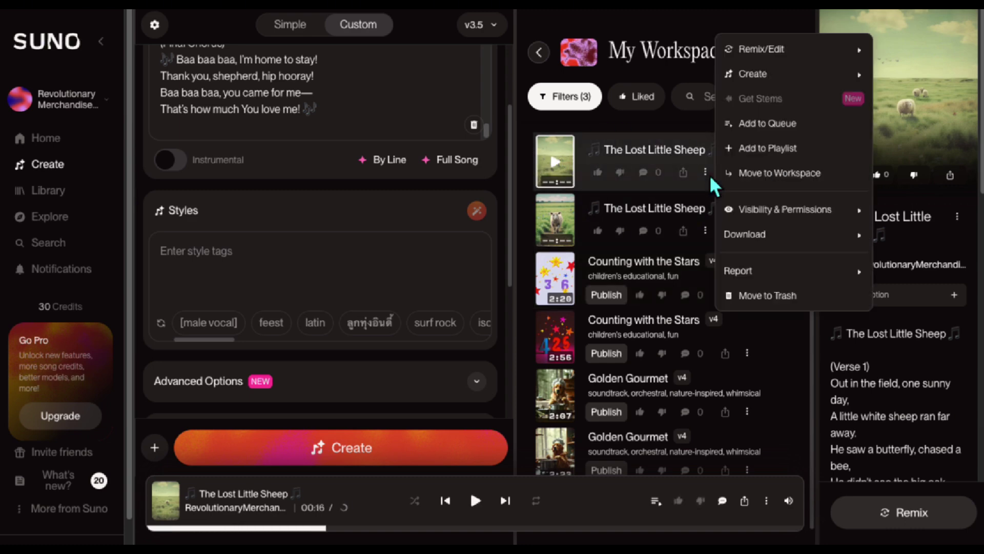
mouse_move(780, 234)
left_click(669, 243)
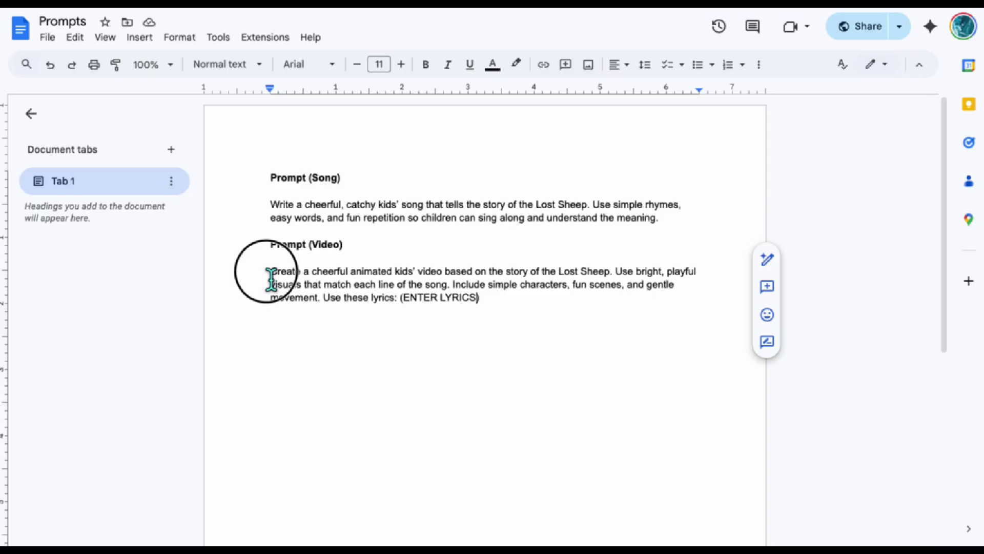
Step: Copy the video prompt from the Prompts document without the lyrics placeholder and paste it into invideo's prompt
left_click(271, 277)
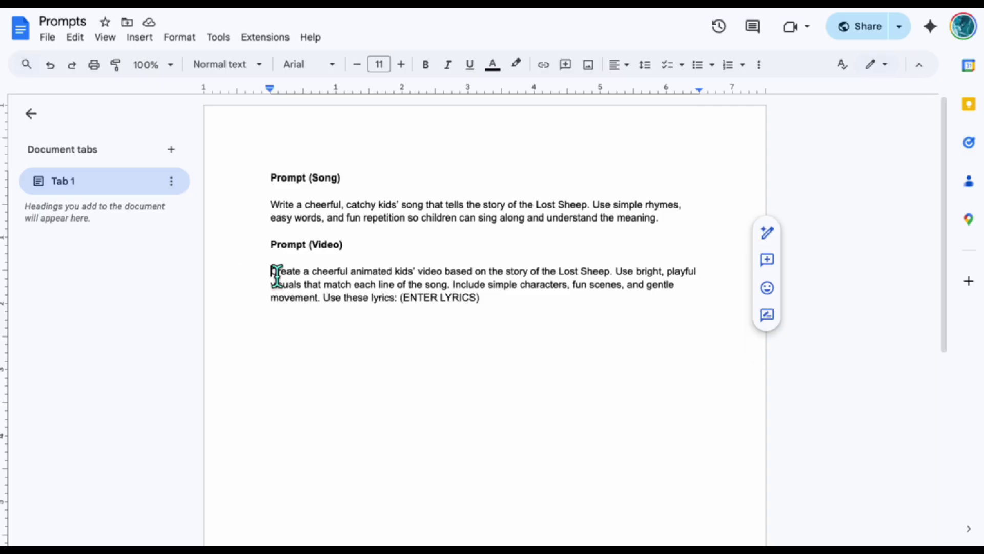
left_click(405, 306, "shift")
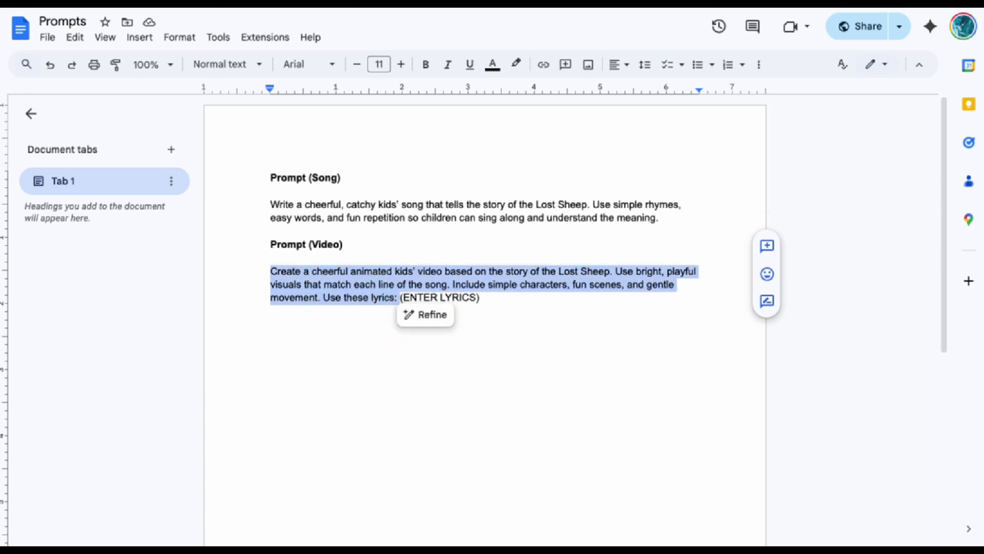
left_click(815, 3)
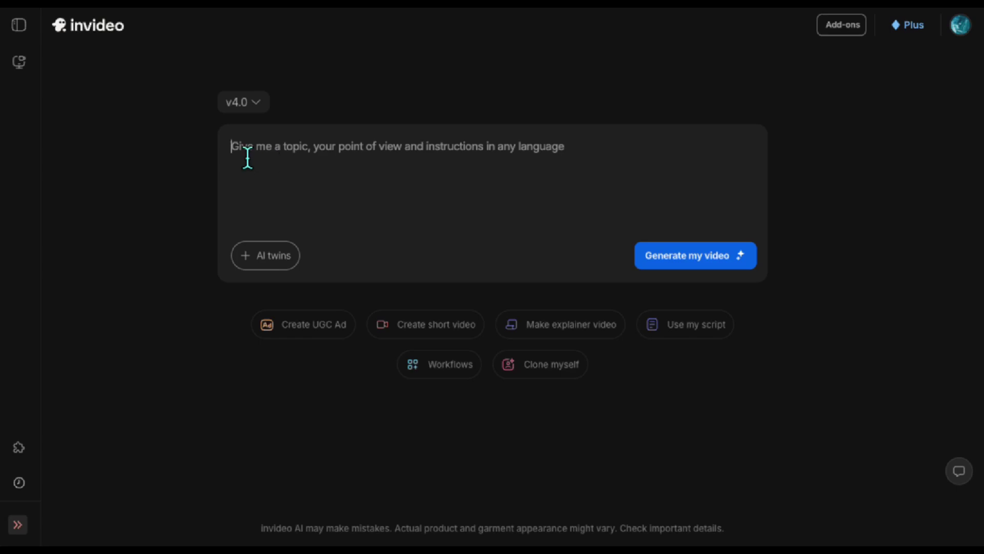
key("ctrl+v")
Step: Copy the song lyrics from ChatGPT and add them below the video prompt in invideo, separated by a blank line
left_click(722, 3)
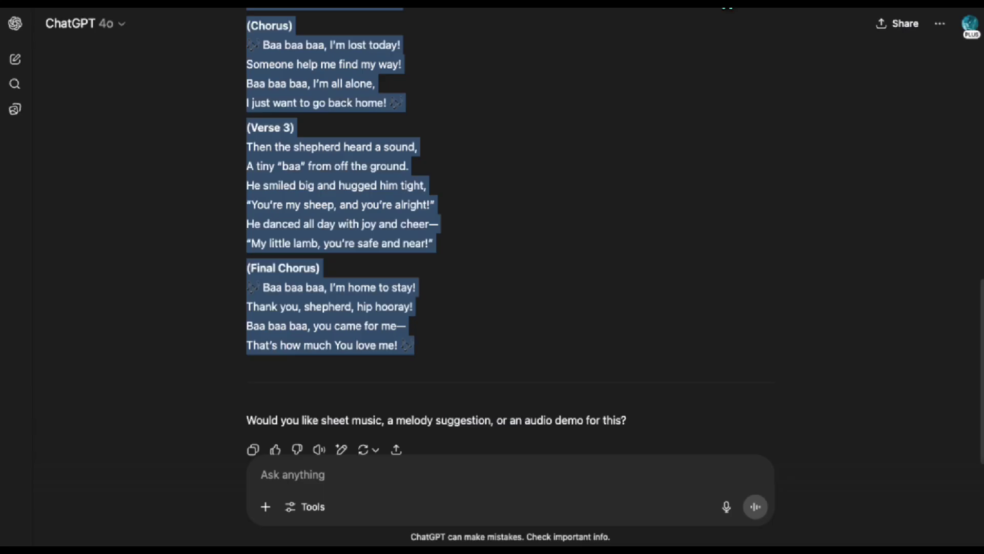
left_click(815, 3)
key("Return")
key("Return")
key("ctrl+v")
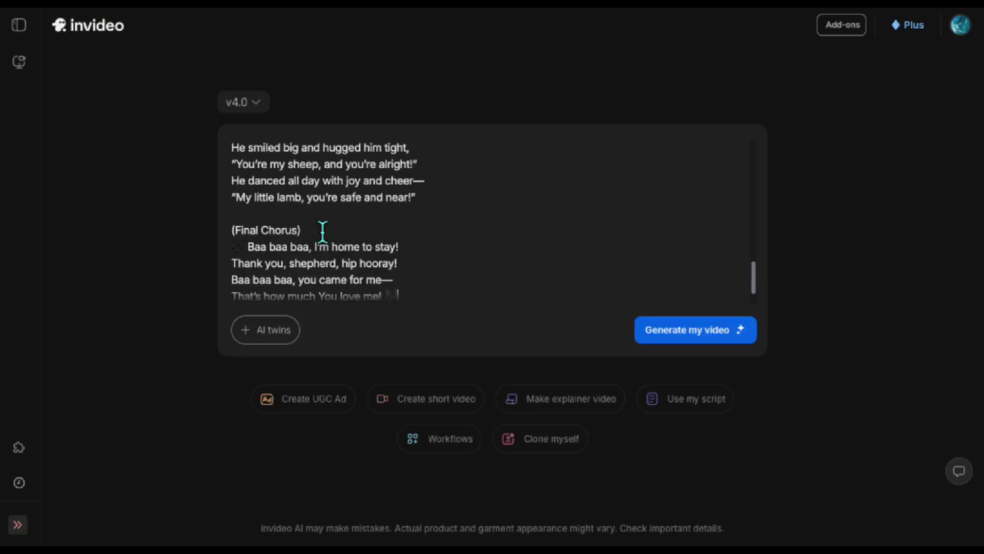
Step: Delete the tune suggestion from the prompt and generate the video with the YouTube, Bright Animation, 102-second plan
scroll(345, 233, "up", 10)
triple_click(333, 231)
key("BackSpace")
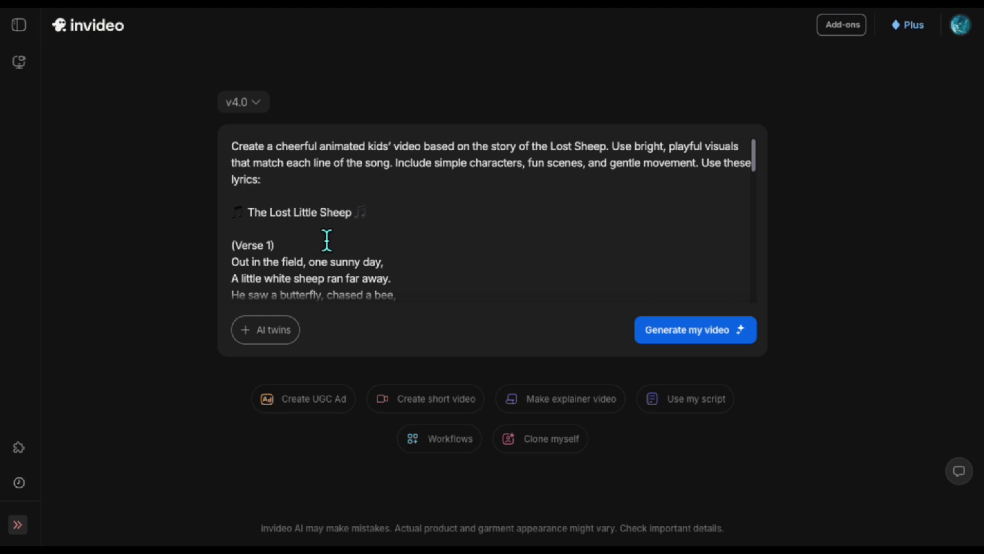
left_click(712, 338)
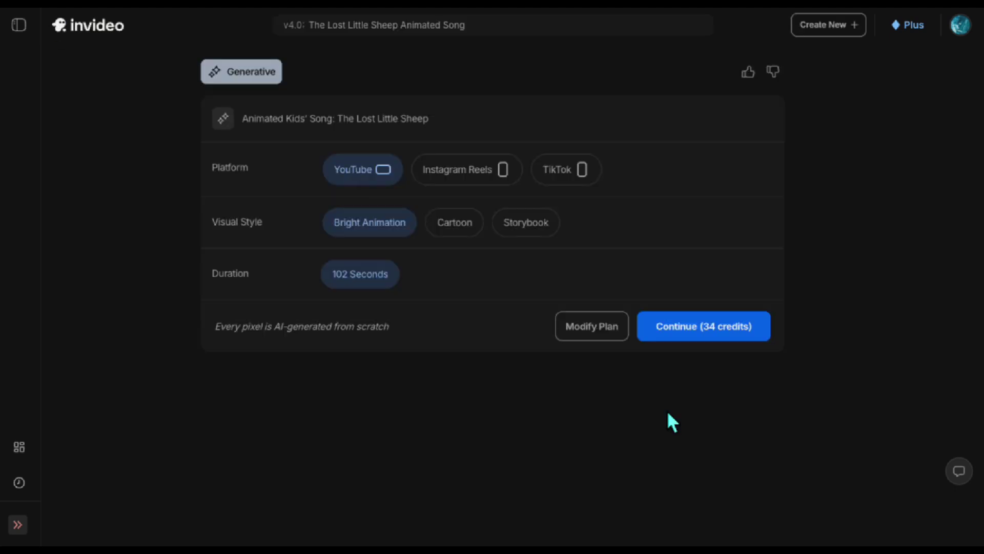
left_click(716, 342)
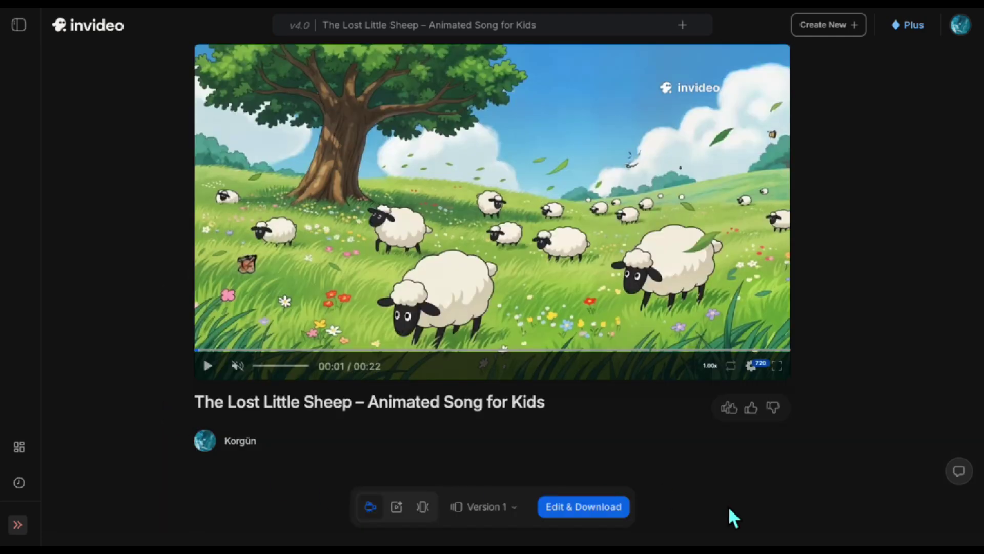
Step: Open the generated Lost Little Sheep video for editing and bring up its media clips
left_click(608, 515)
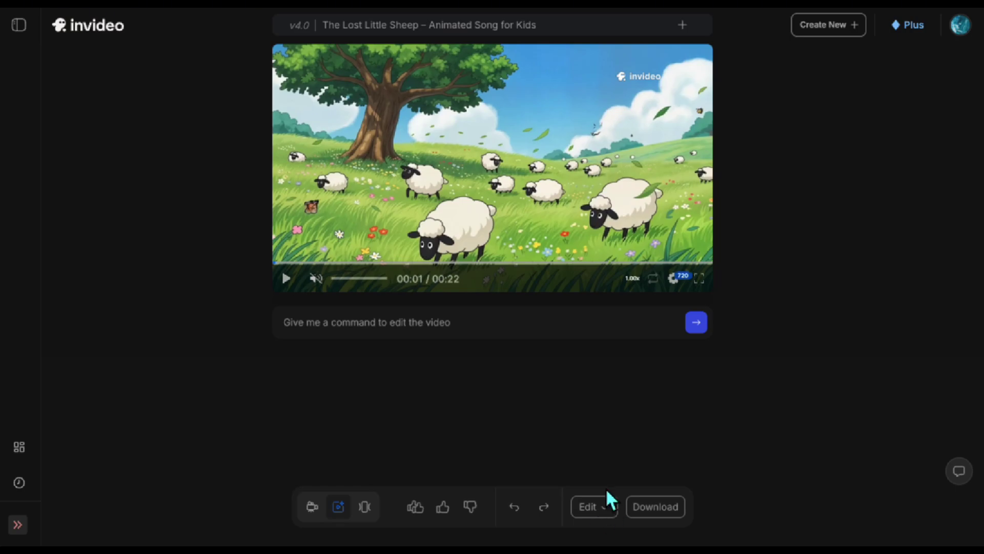
left_click(599, 515)
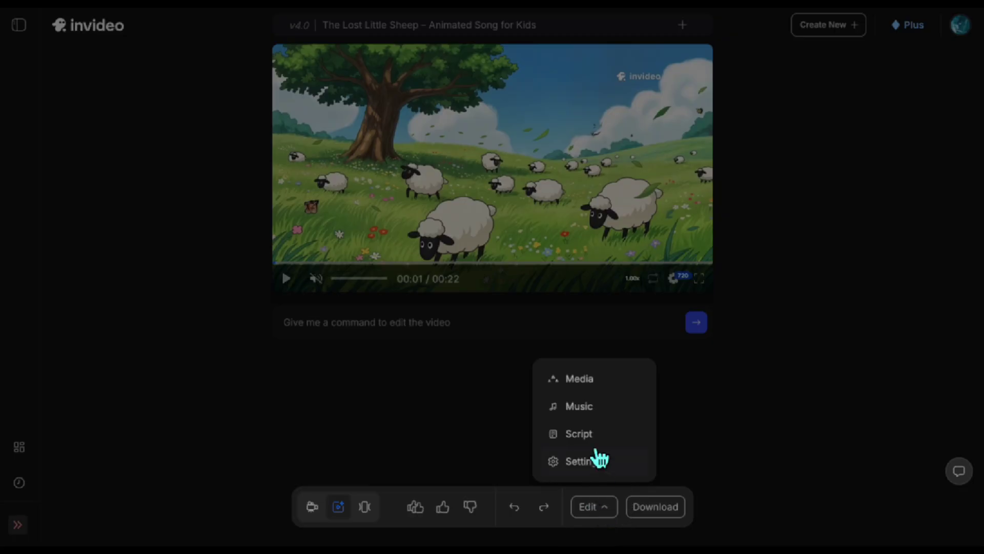
left_click(581, 380)
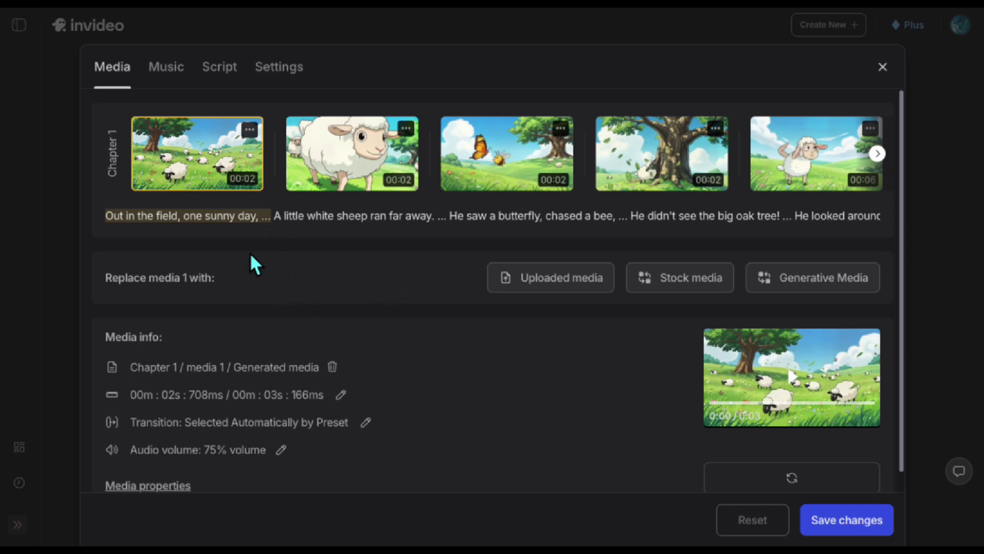
Step: Replace the video's background music with The Lost Little Sheep.mp3 uploaded from the Downloads folder and apply the change
left_click(168, 74)
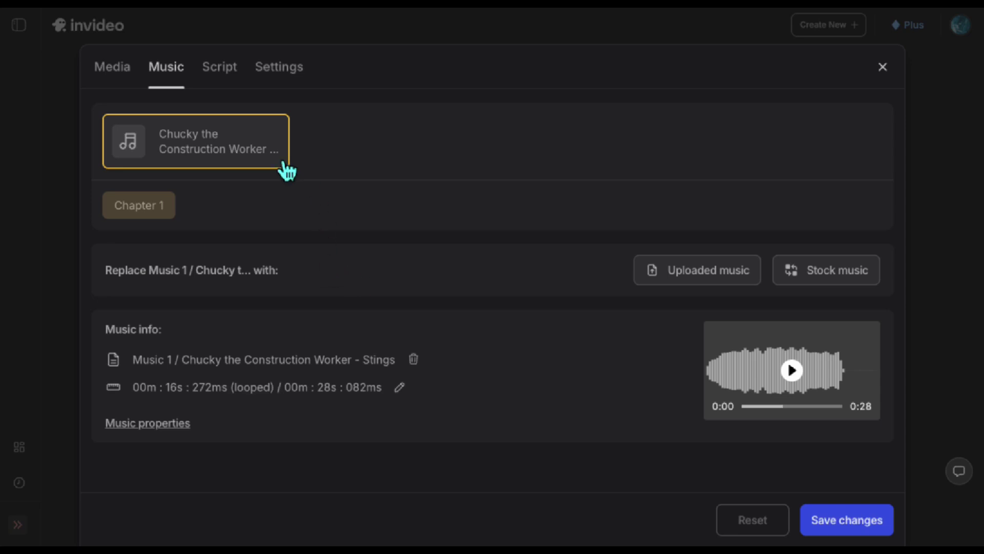
left_click(707, 278)
left_click(835, 272)
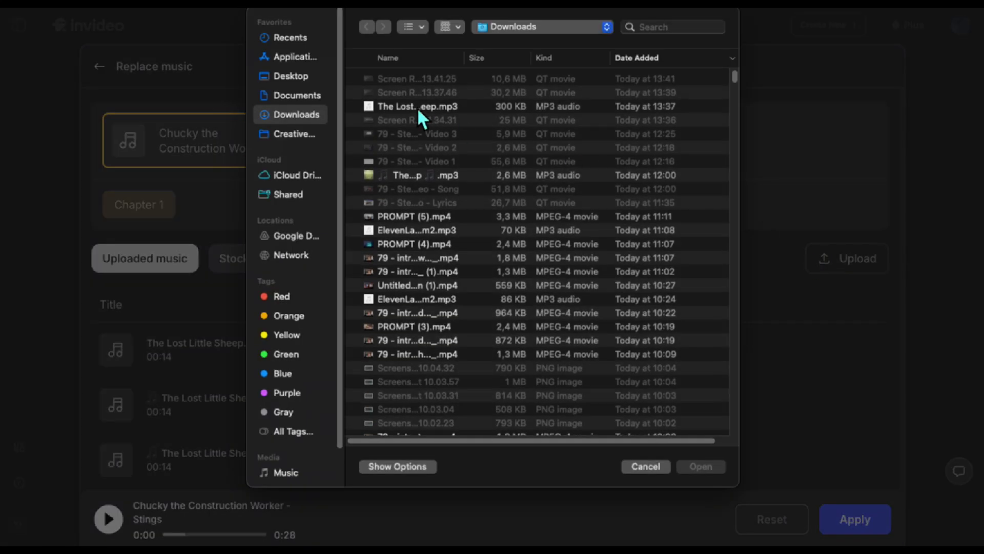
double_click(416, 107)
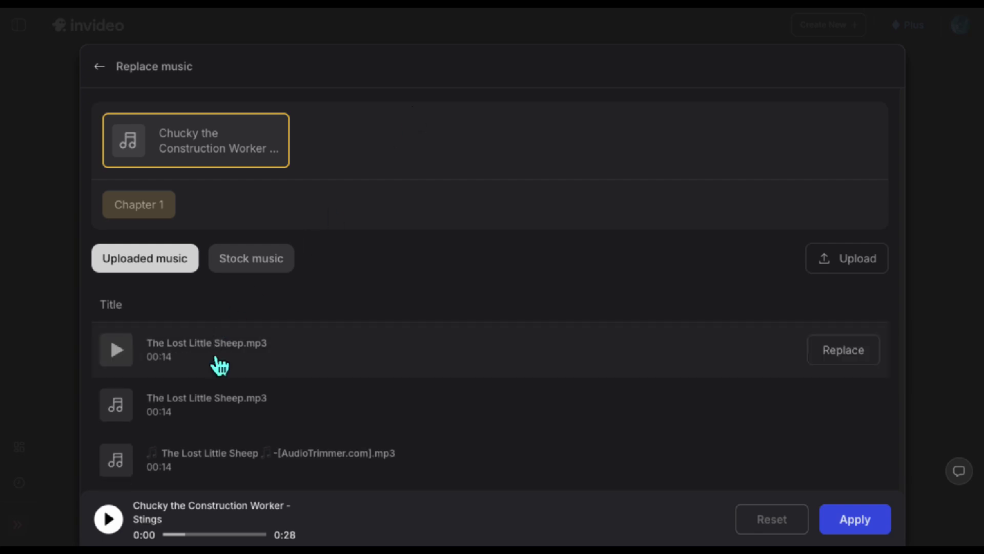
left_click(856, 368)
left_click(854, 519)
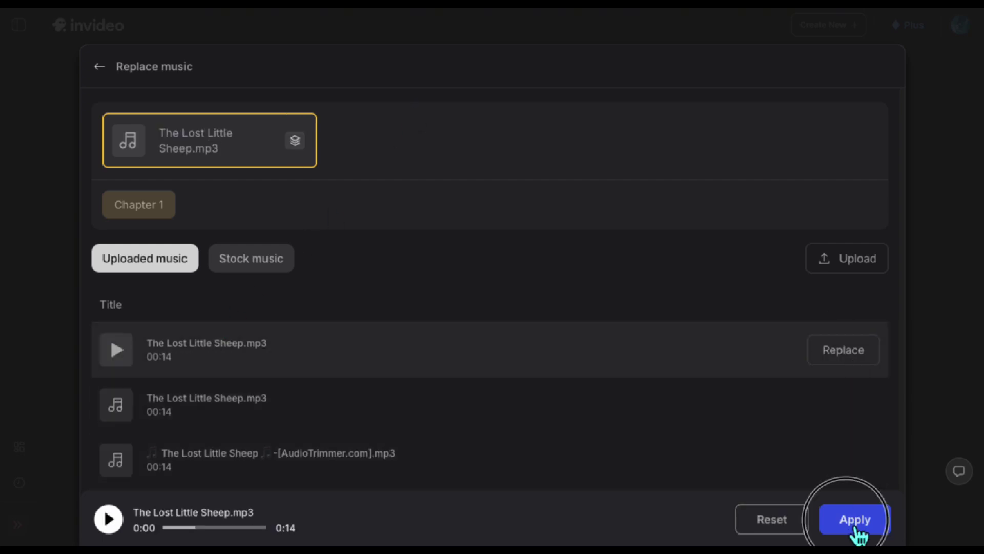
left_click(851, 520)
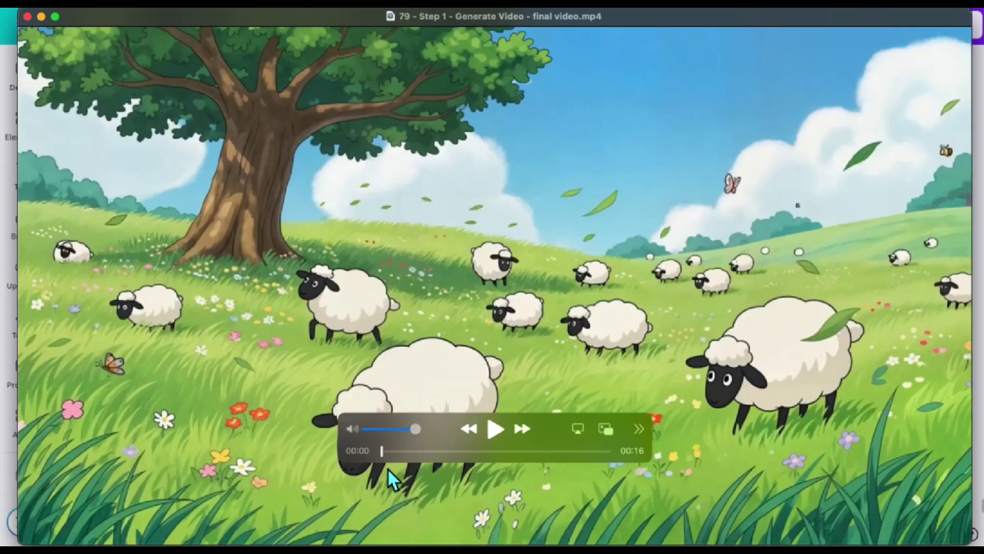
Step: Scrub through the final video and start a blank YouTube Thumbnail design in Canva
left_click_drag(386, 456, 512, 452)
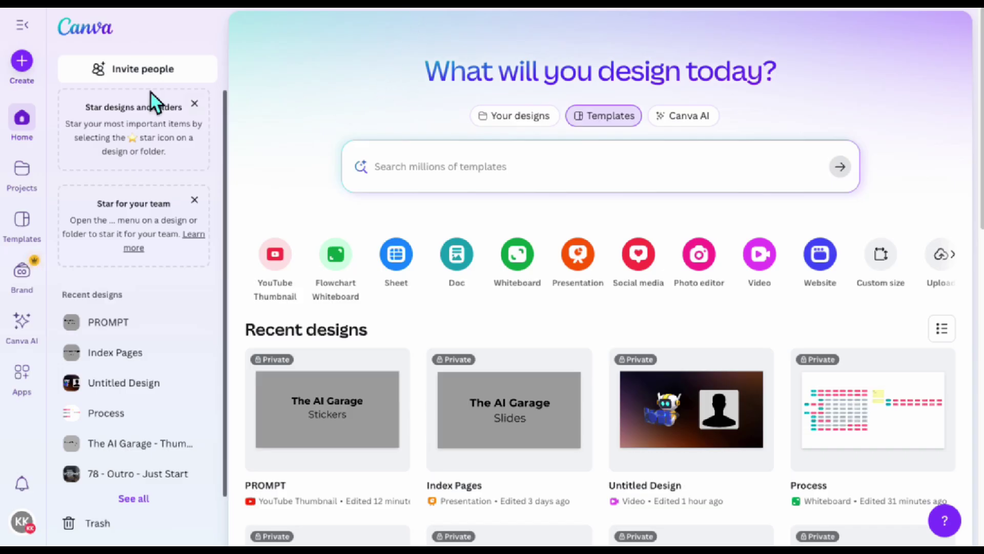
left_click(24, 66)
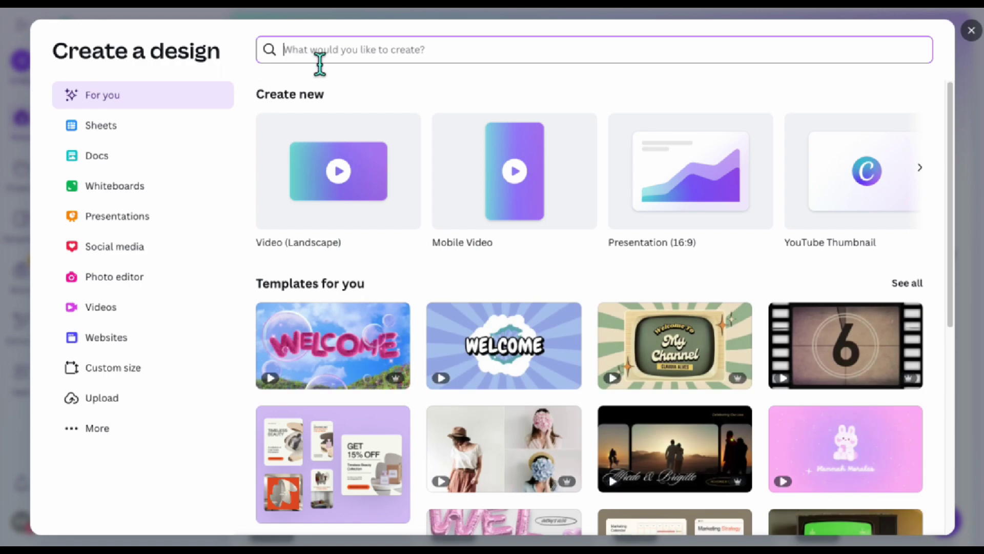
type("thumbnail")
left_click(351, 138)
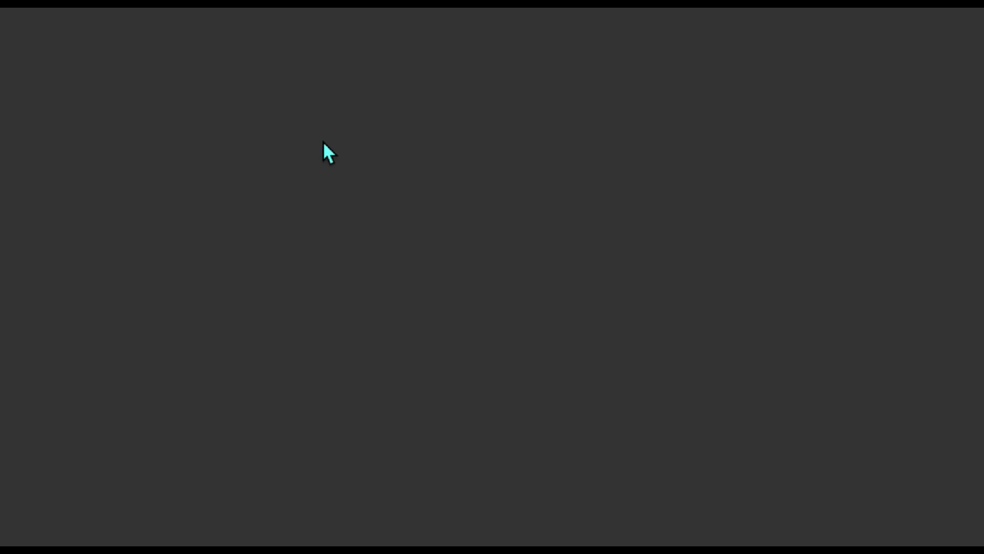
left_click(607, 216)
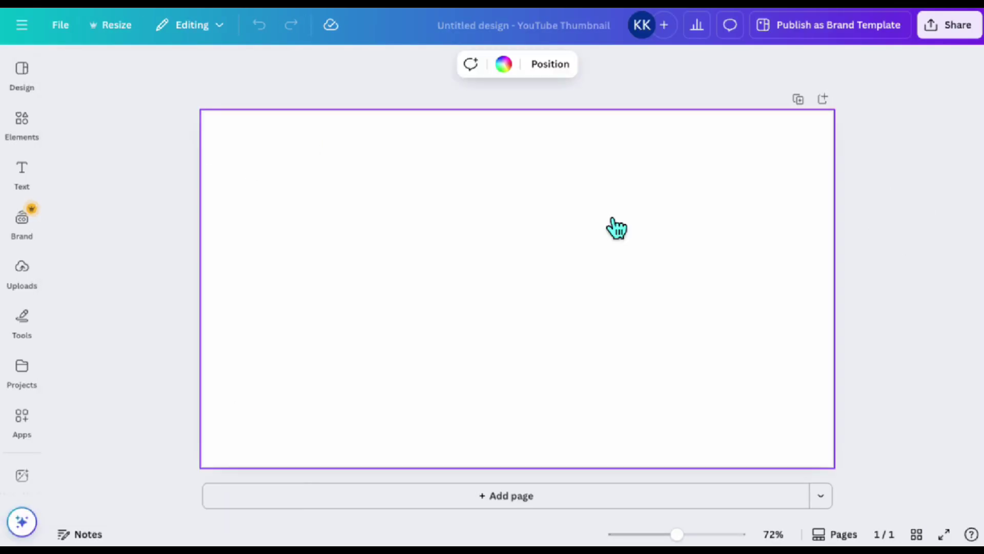
Step: Place Screenshot 2025-07-10 at 13.55.26 from the Downloads folder on the page and enlarge it to fill the whole thumbnail
key("super+Tab")
left_click(472, 249)
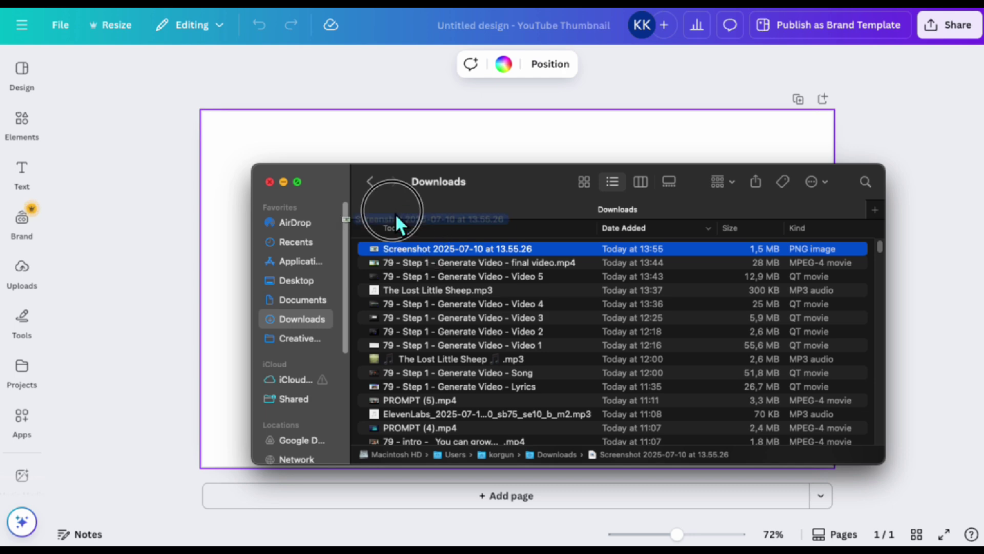
left_click_drag(389, 143, 288, 158)
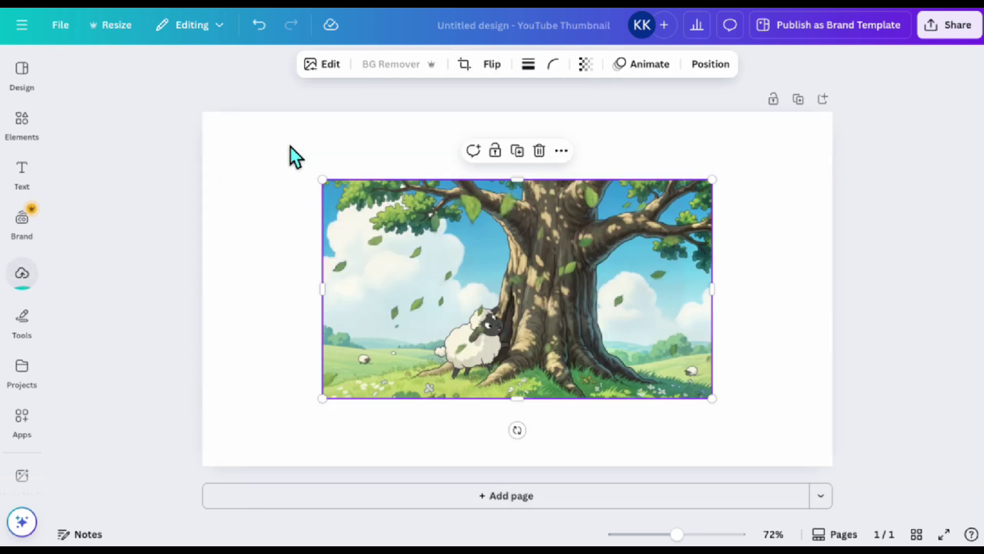
left_click(478, 305)
left_click_drag(478, 304, 411, 255)
left_click_drag(595, 330, 830, 456)
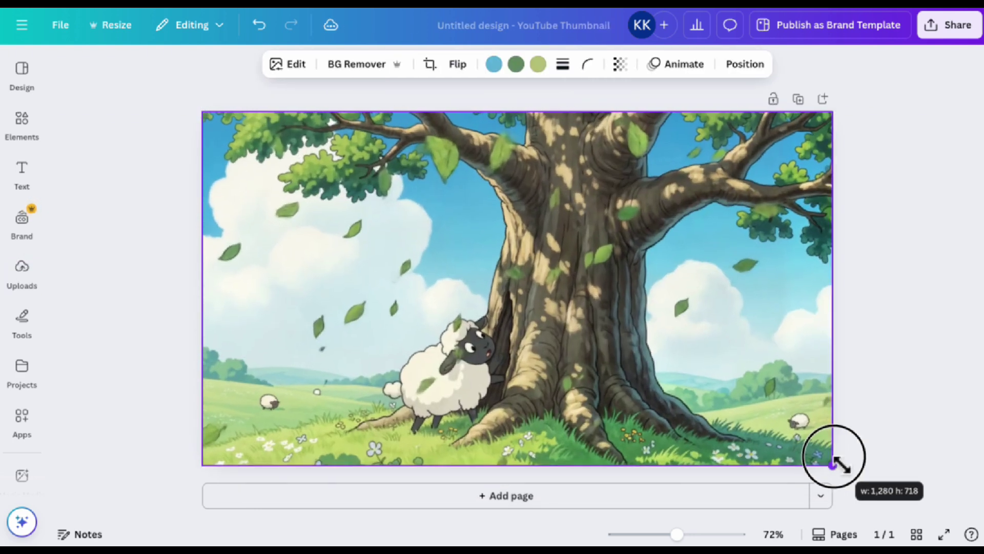
Step: Add a text box reading "KIDS SONG (STORY: LOST SHEEP)" to the thumbnail
left_click(36, 182)
key("super+v")
type("(STORY: LOST SHEEP)")
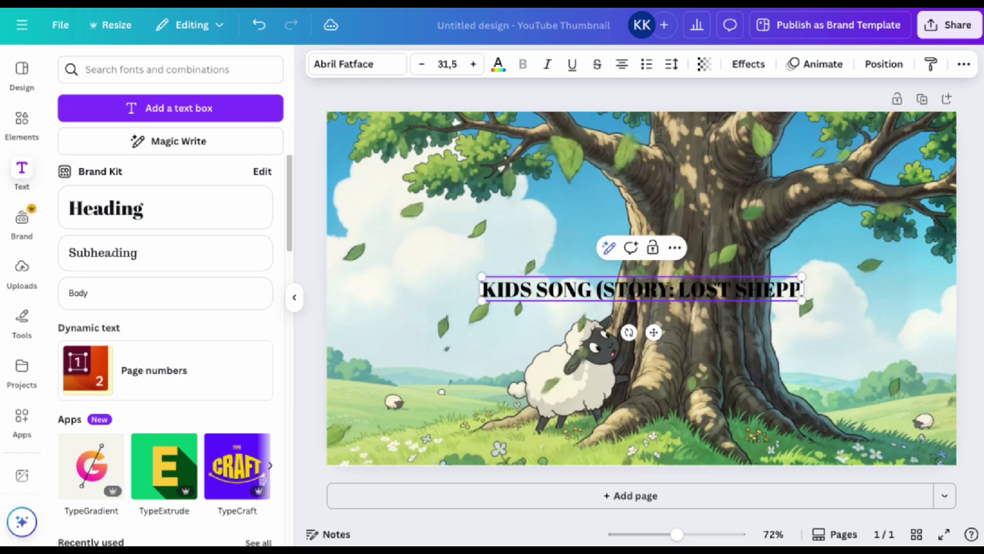
Step: Format the title in bold white Montserrat, enlarge it to about 43.3 and place it across the upper part of the picture
key("ctrl+a")
left_click(498, 65)
left_click(358, 64)
left_click(140, 504)
left_click_drag(481, 292, 560, 194)
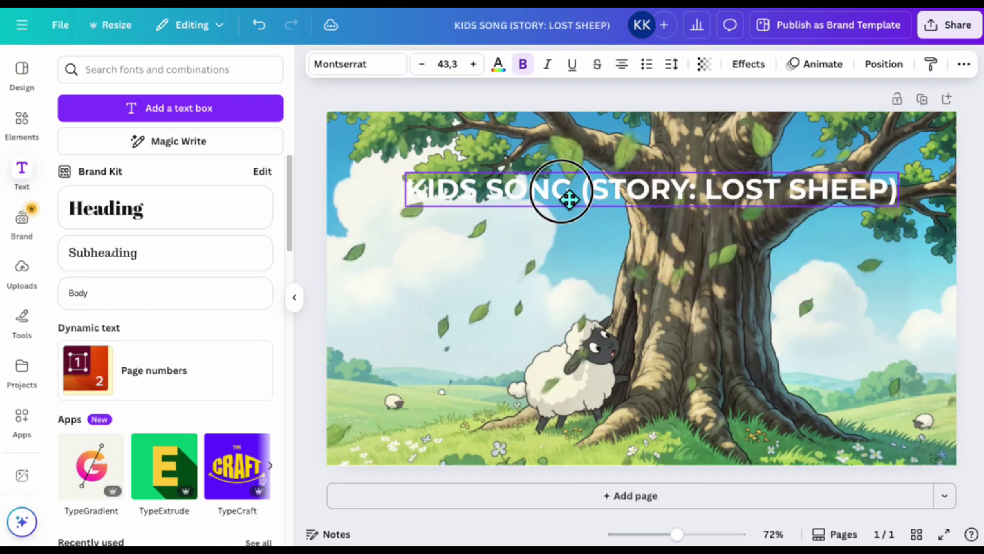
Step: Remove the parentheses, split the title into "KIDS SONG" and "STORY: LOST SHEEP" on two left-aligned lines, and enlarge it to about 51.5
double_click(484, 203)
key("BackSpace")
left_click_drag(937, 201, 433, 290)
Step: Color the title brown and add a pale, rounded background effect behind both lines
left_click(499, 64)
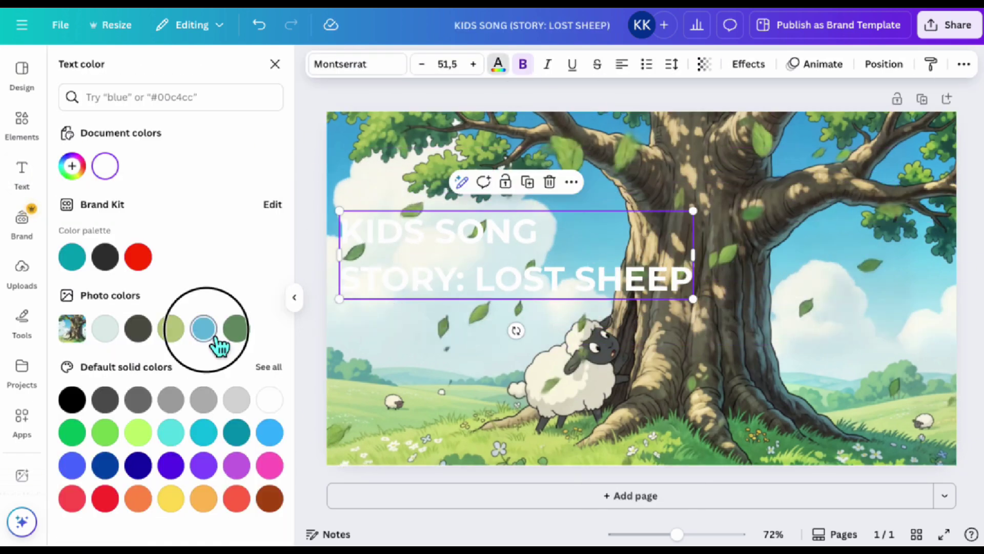
left_click(267, 499)
left_click(748, 64)
left_click(93, 412)
left_click_drag(122, 502, 149, 502)
left_click_drag(454, 262, 506, 266)
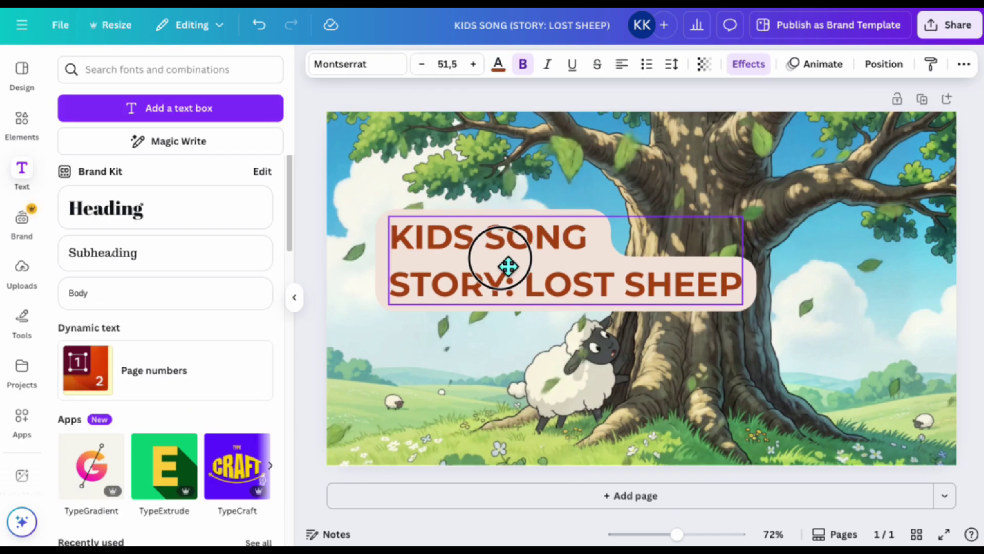
Step: Shrink and center the two title lines and place them over the grass in the picture's lower-right corner
left_click_drag(742, 220, 738, 258)
left_click_drag(584, 280, 789, 397)
left_click(751, 296)
left_click(795, 287)
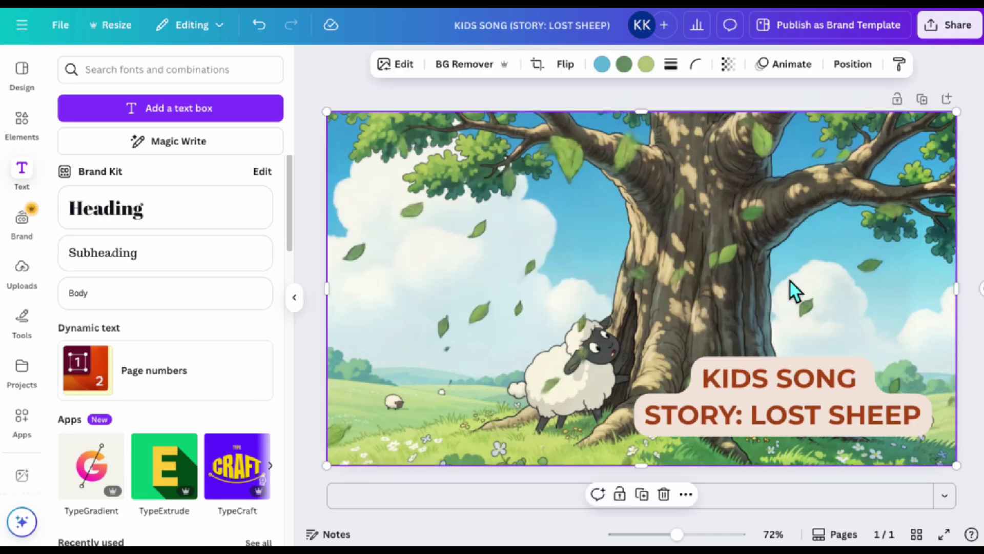
Step: Download the finished thumbnail as a PNG at 1,280 × 720 px
left_click(975, 183)
left_click(953, 26)
left_click(758, 315)
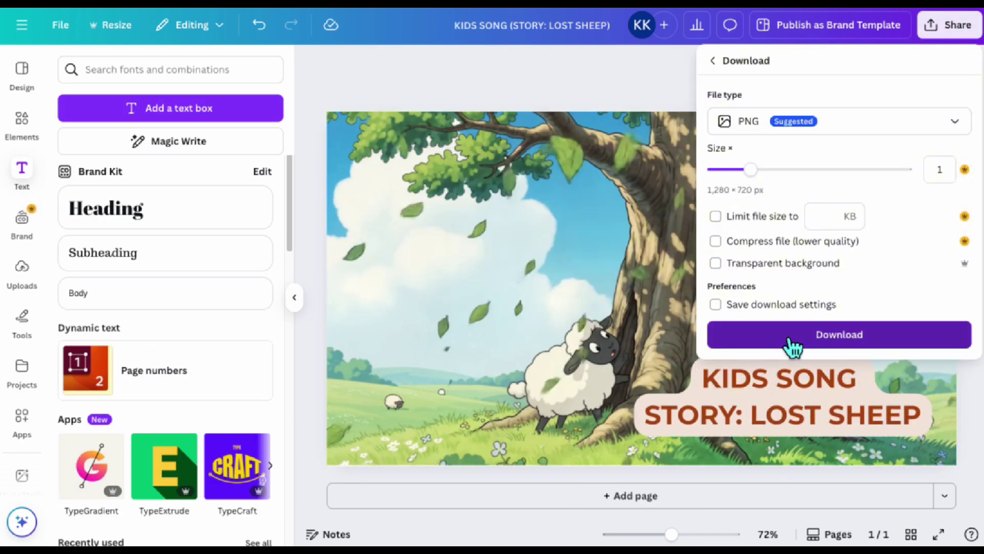
left_click(789, 342)
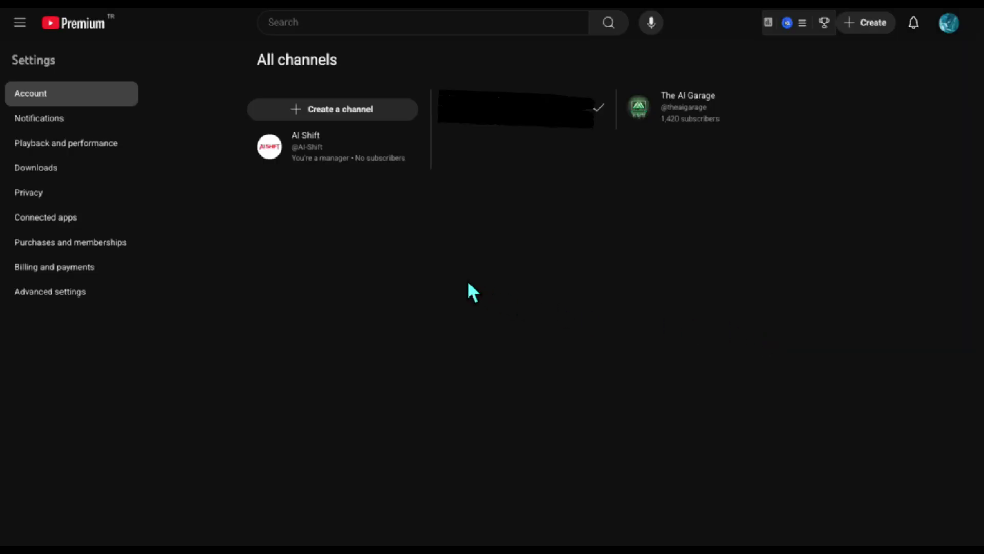
Step: Start a video upload on YouTube and choose 79 - Step 1 - Generate Video - final video.mp4 from the Downloads folder
left_click(365, 113)
left_click(866, 22)
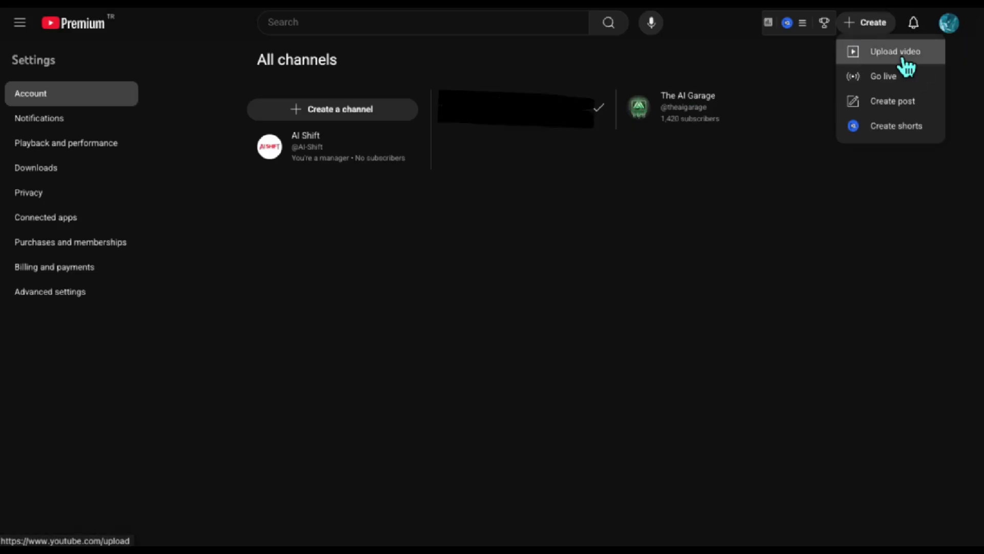
key("Escape")
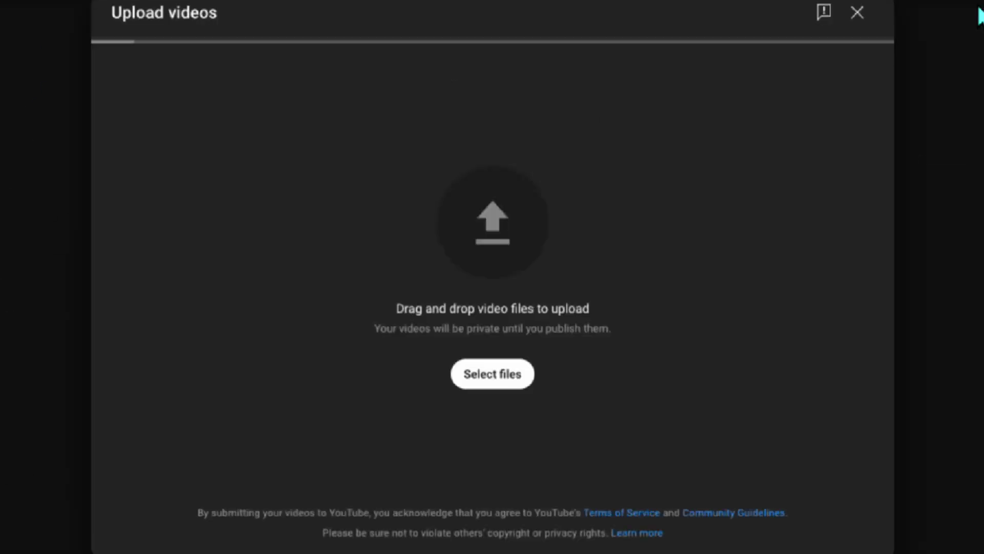
left_click(519, 390)
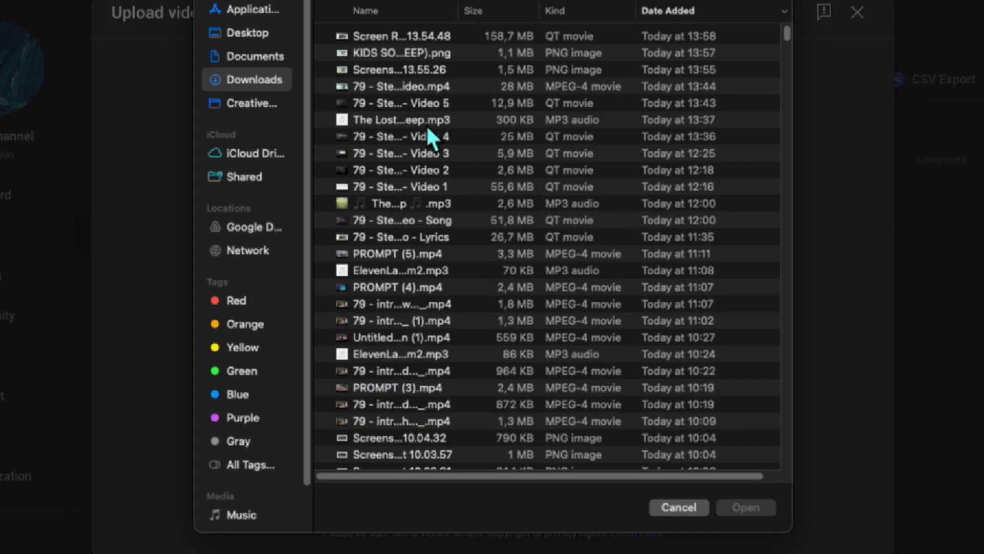
double_click(416, 89)
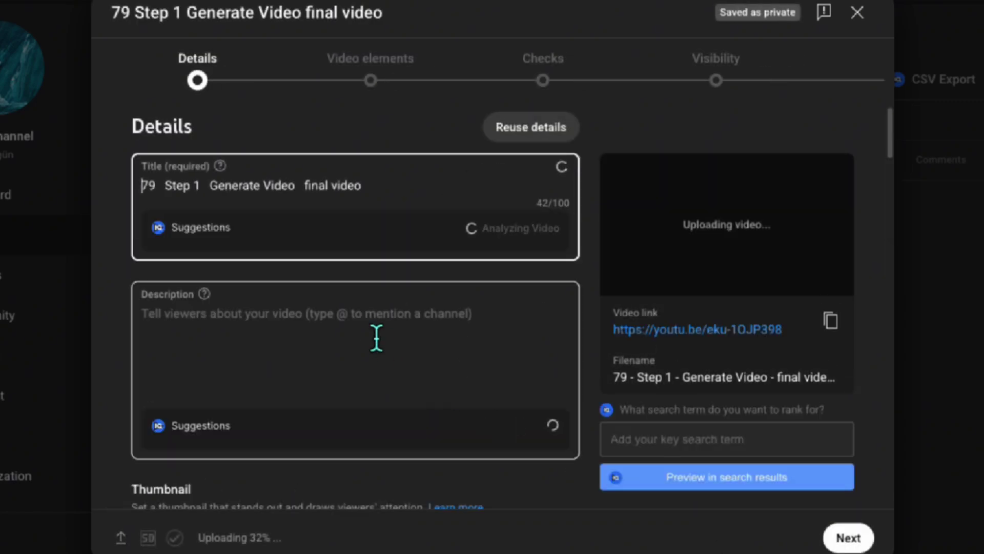
Step: Upload KIDS SONG (STORY: LOST SHEEP).png from the Downloads folder as the video's thumbnail
scroll(369, 328, "down", 6)
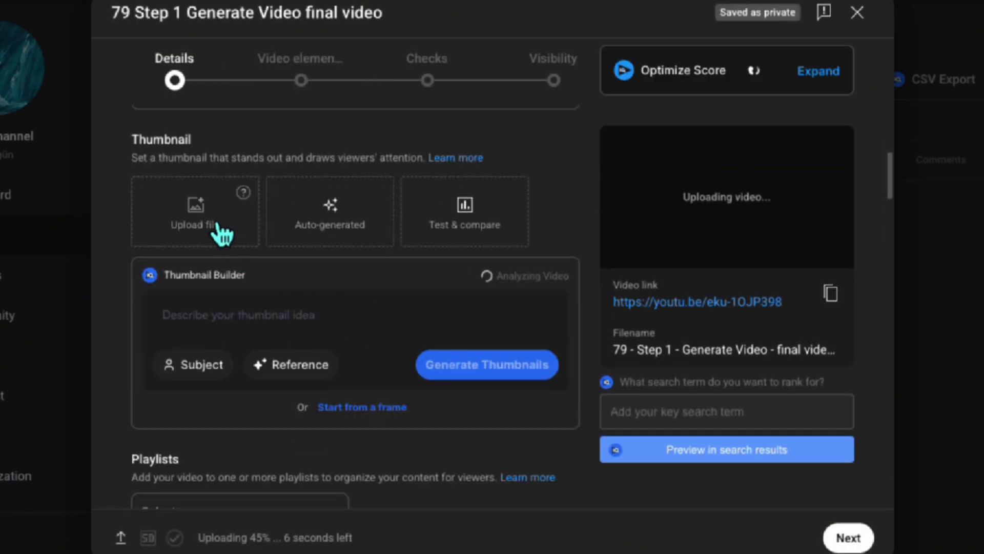
left_click(218, 225)
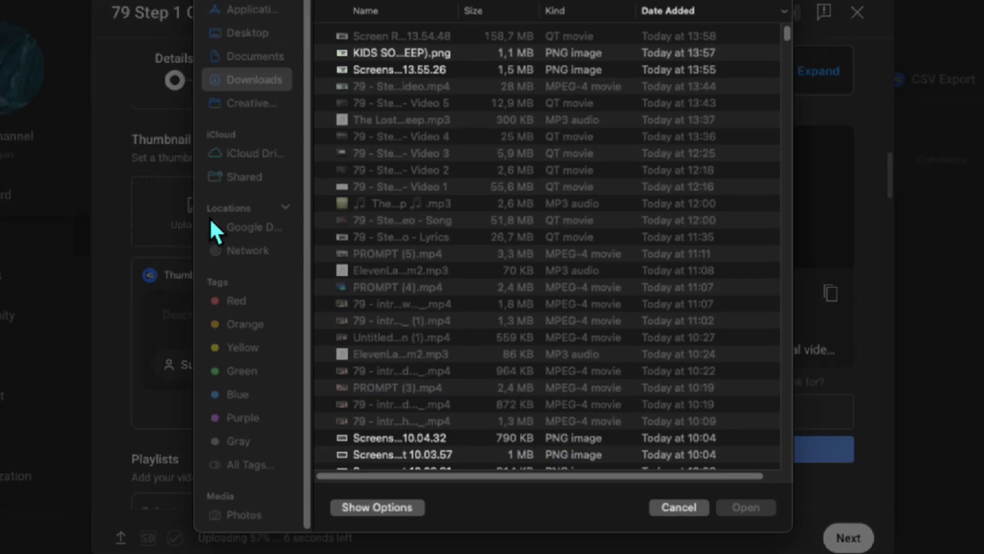
left_click(399, 54)
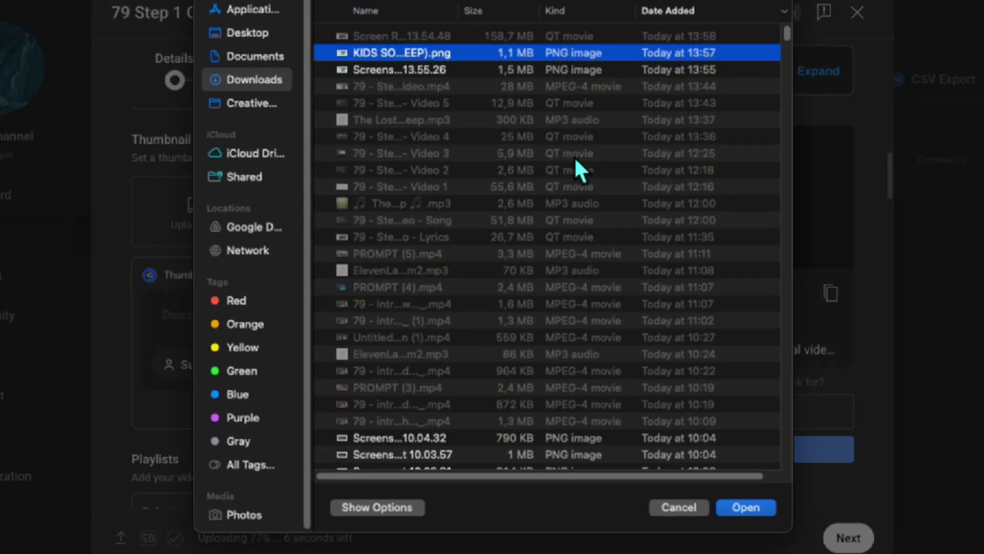
left_click(760, 506)
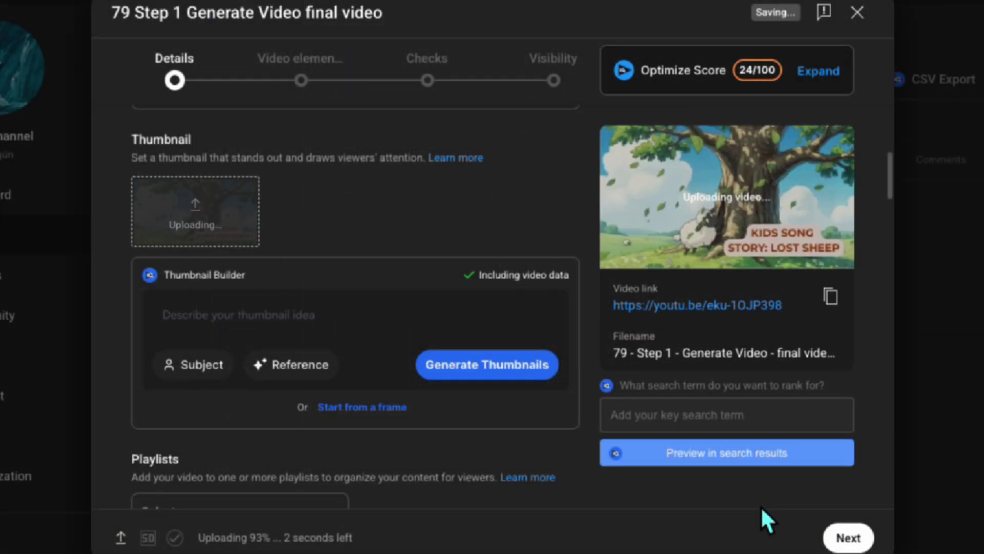